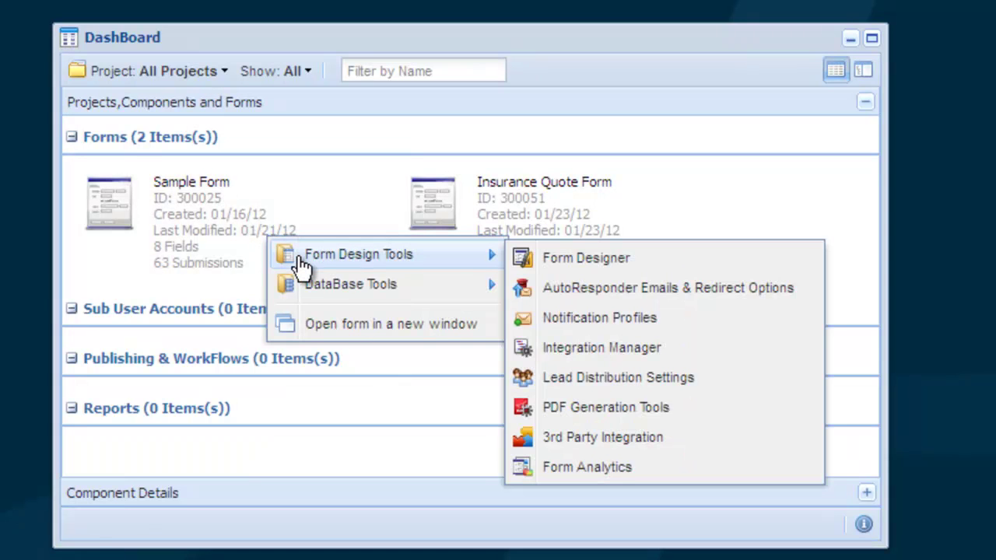
# Step: Open the Sample Form's notification profiles and start adding a new notification profile
pyautogui.click(680, 321)
pyautogui.click(191, 233)
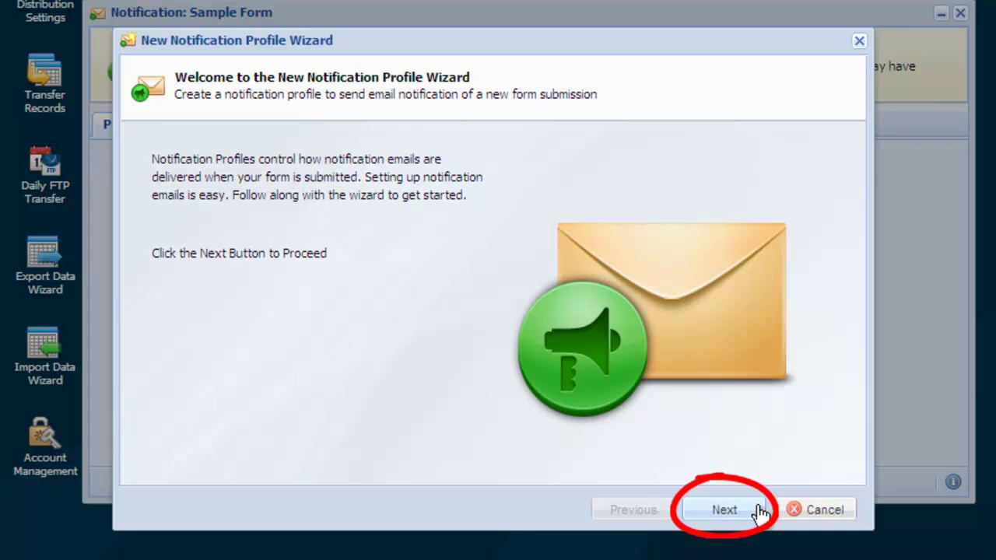
# Step: Advance the wizard past the Welcome page to the notification type choice
pyautogui.click(758, 511)
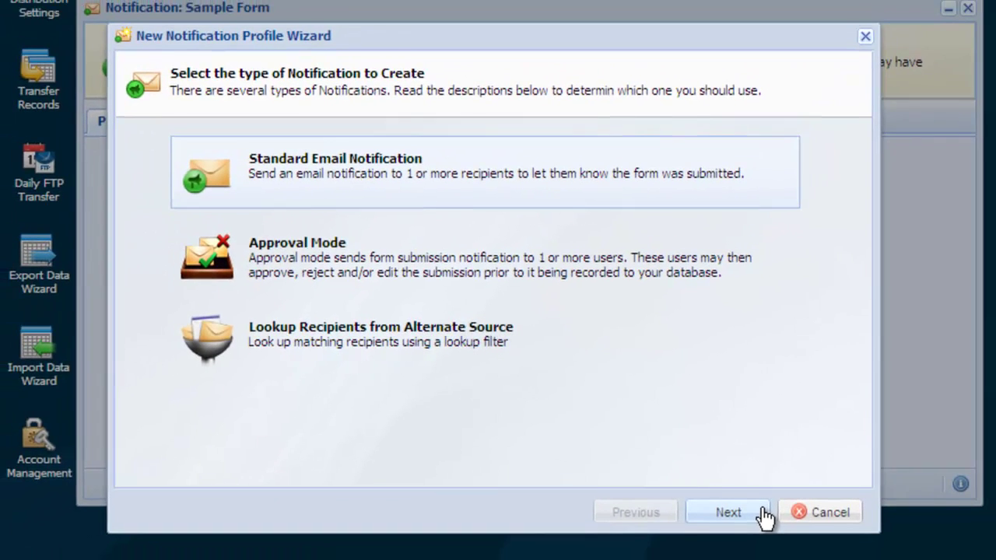
# Step: Choose Standard Email Notification, name the profile 'Standard Response', and keep mode Standard
pyautogui.click(765, 518)
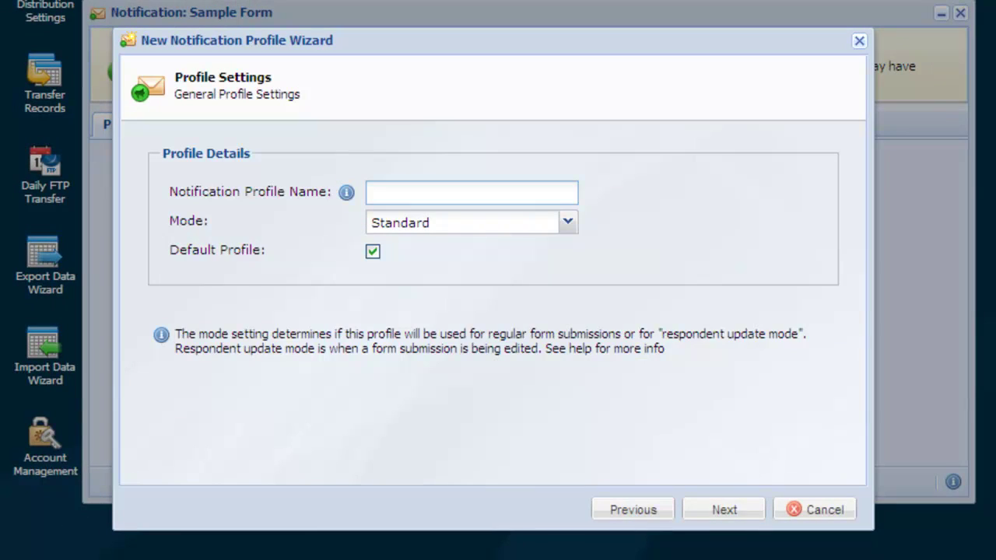
pyautogui.write('Standard Response')
pyautogui.click(569, 223)
pyautogui.click(571, 226)
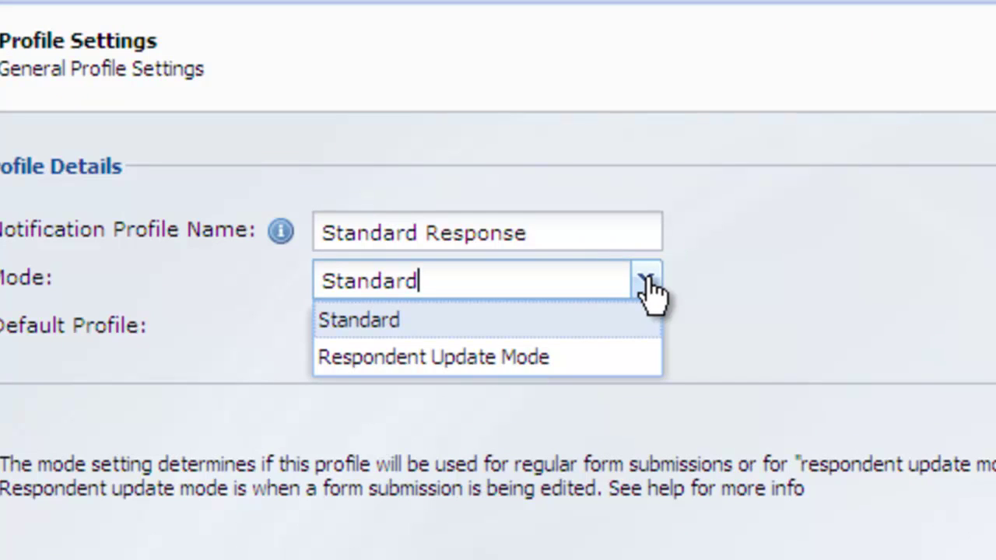
pyautogui.click(646, 320)
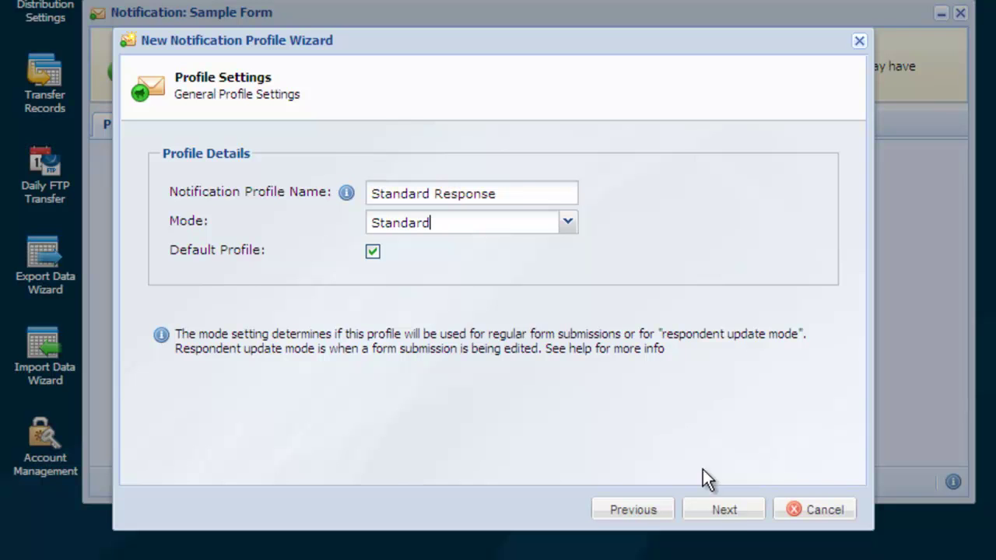
# Step: Enter the recipient's e-mail address, the autofilled sender address, and sender name Web Order Robot
pyautogui.click(735, 511)
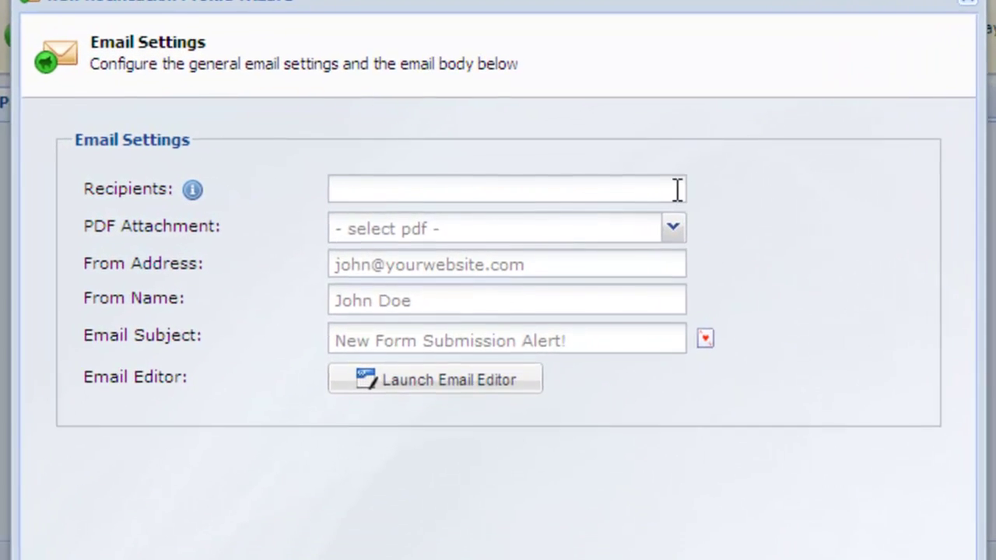
pyautogui.click(633, 191)
pyautogui.click(678, 265)
pyautogui.write('ord')
pyautogui.press('Down')
pyautogui.press('Return')
pyautogui.click(678, 303)
# Step: Write the subject 'New Order From' followed by the First Name wildcard
pyautogui.click(682, 341)
pyautogui.write('New Order From')
pyautogui.click(713, 342)
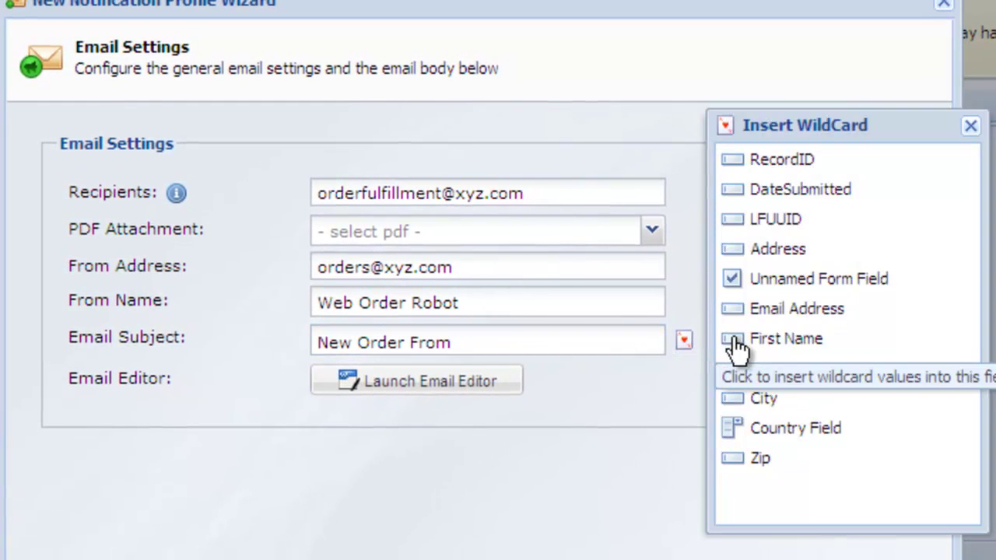
pyautogui.click(741, 342)
# Step: Append the Last Name wildcard to the subject and begin the body with 'A new order from'
pyautogui.click(752, 370)
pyautogui.click(483, 380)
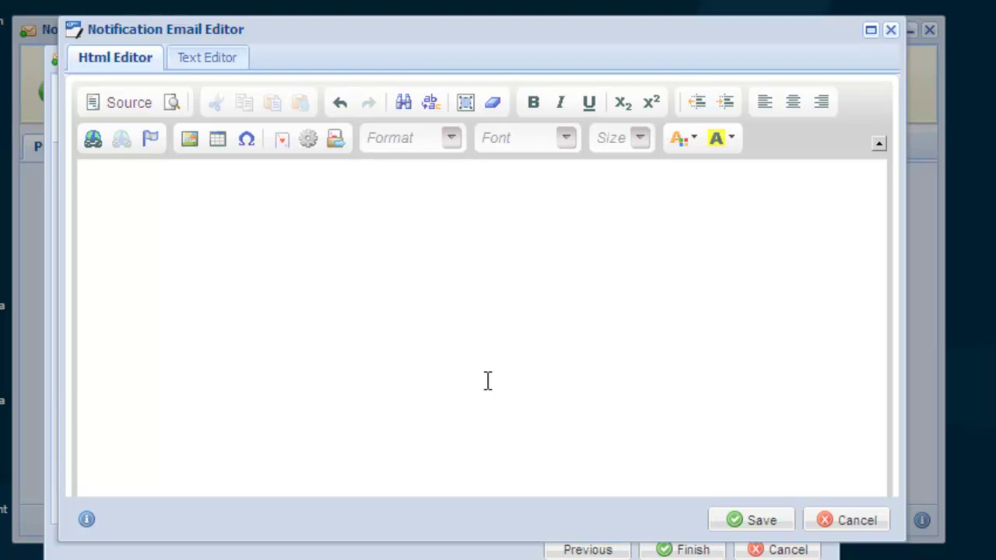
pyautogui.write('A new order from')
# Step: Finish the body with First/Last Name wildcards, 'has been received.', and a table of all wildcards
pyautogui.click(270, 115)
pyautogui.click(806, 387)
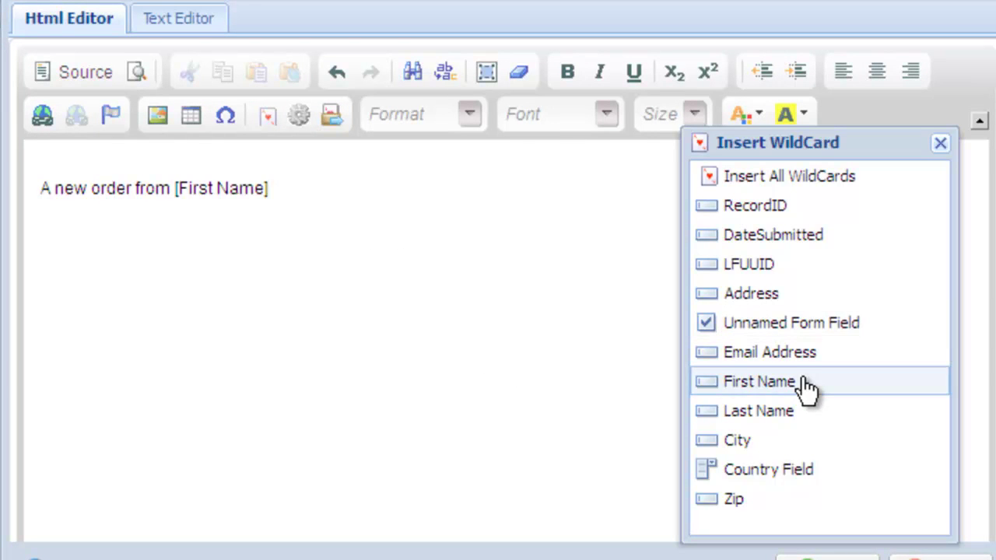
pyautogui.click(821, 423)
pyautogui.write('has been received.')
pyautogui.press('Return')
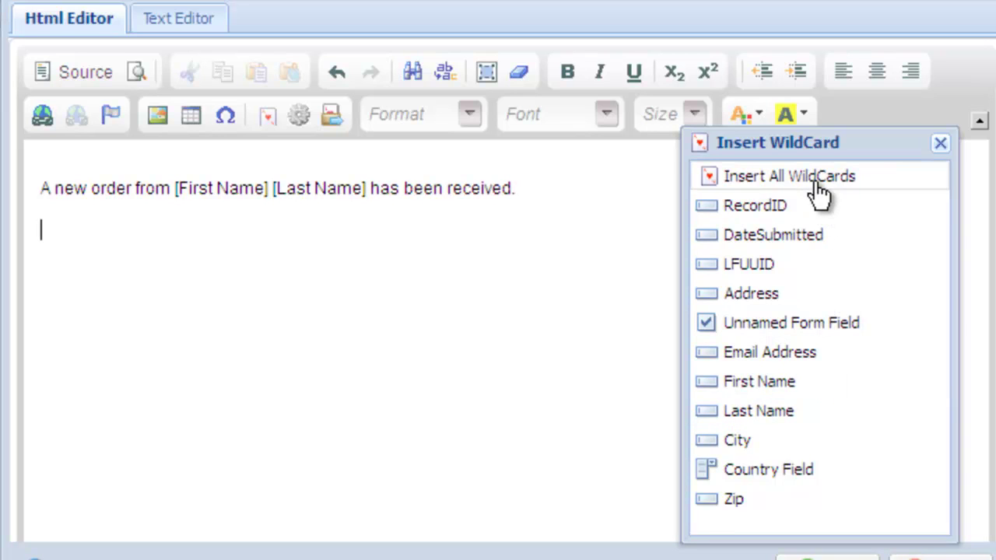
pyautogui.click(817, 187)
# Step: Insert the add 48 icon from WeFunction.com Icons (48x48) into the body and save the email
pyautogui.click(158, 117)
pyautogui.click(738, 167)
pyautogui.click(239, 309)
pyautogui.click(401, 261)
pyautogui.click(860, 557)
pyautogui.click(637, 515)
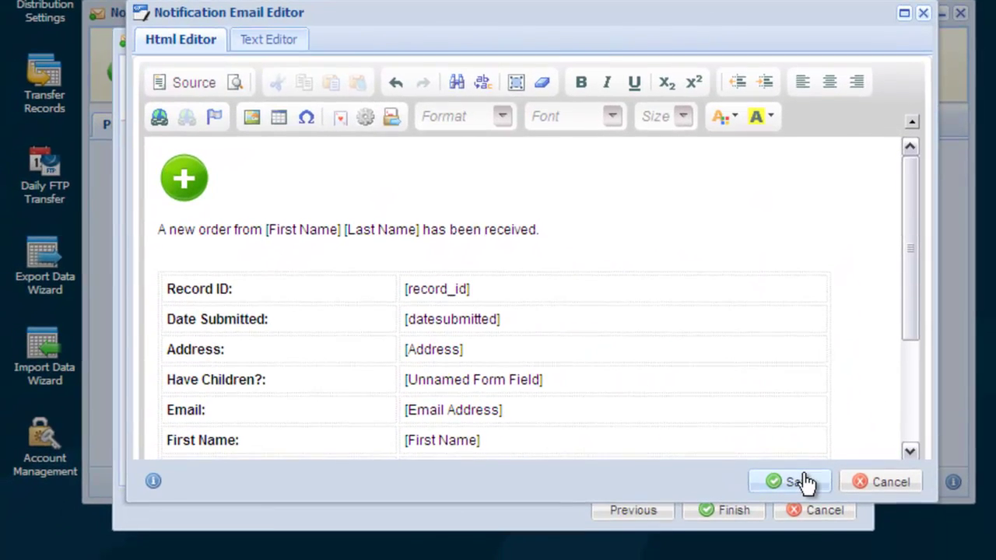
pyautogui.click(806, 483)
# Step: Finish the New Notification Profile Wizard to create the Standard Response profile
pyautogui.click(746, 511)
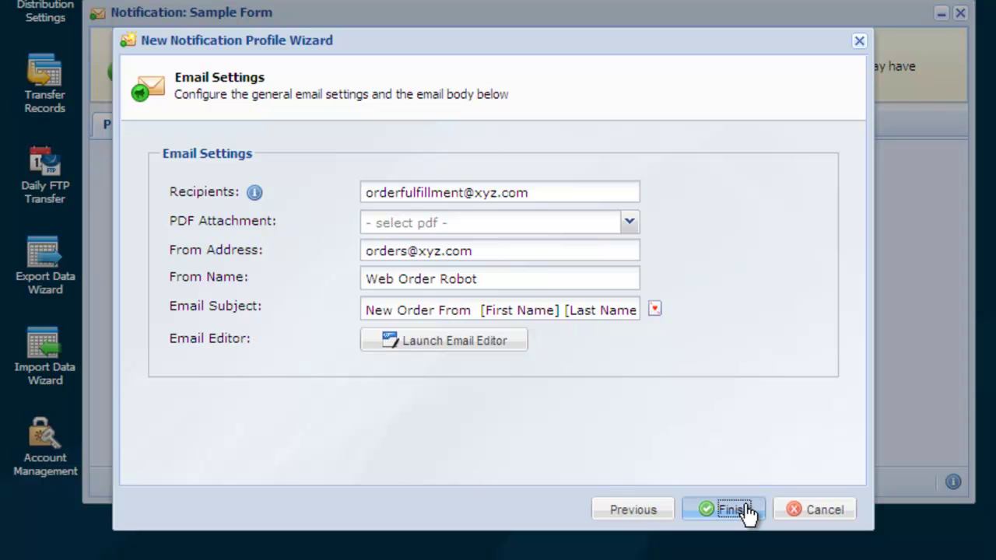